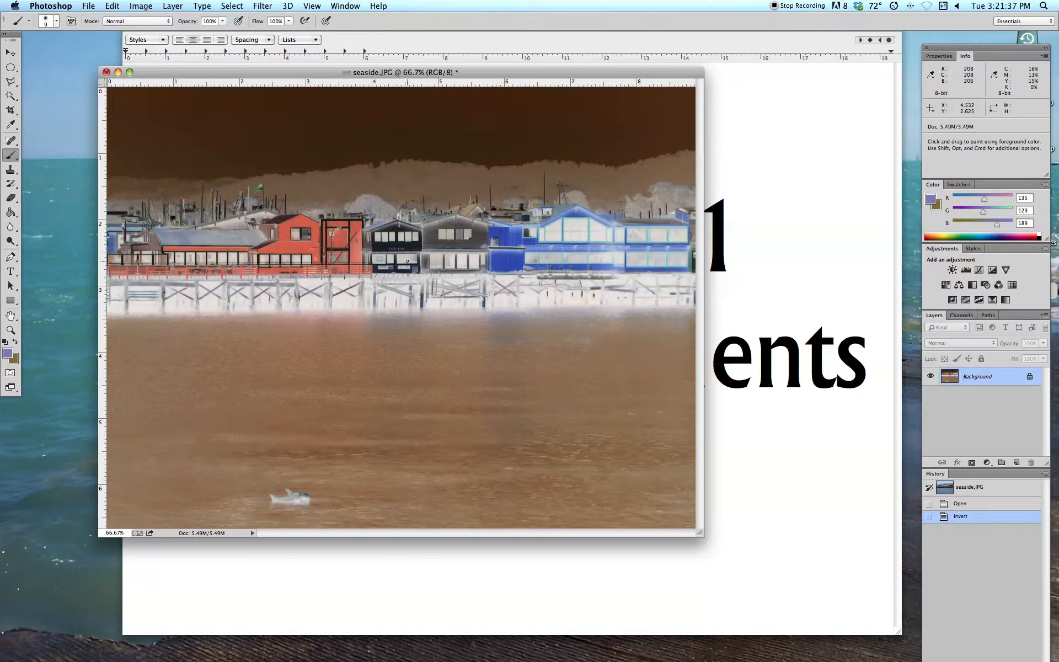
Revert seaside.JPG to its saved version, discarding the Invert adjustment.
{"action": "key", "text": "F12"}
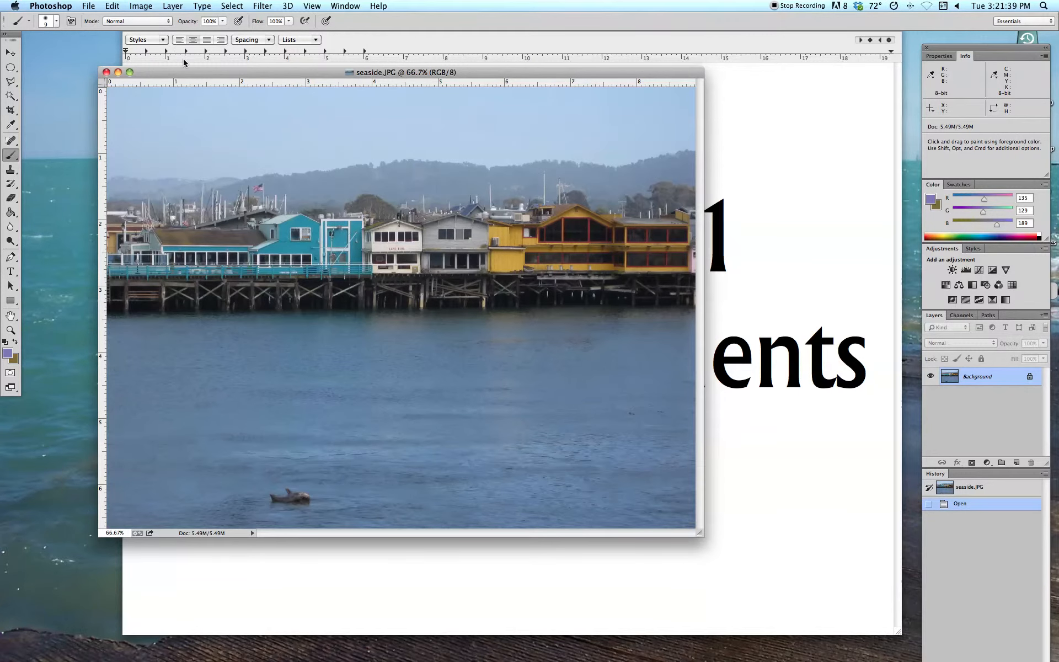
Start a Posterize adjustment on the seaside image and preview it at 2 levels.
{"action": "left_click", "coordinate": [142, 7]}
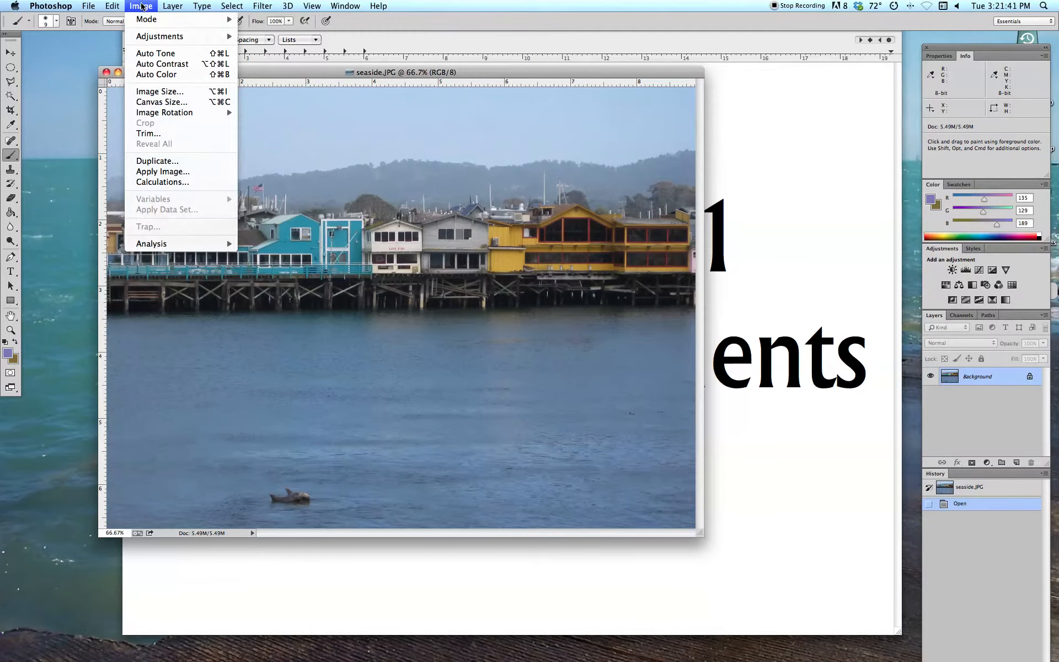
{"action": "mouse_move", "coordinate": [159, 38]}
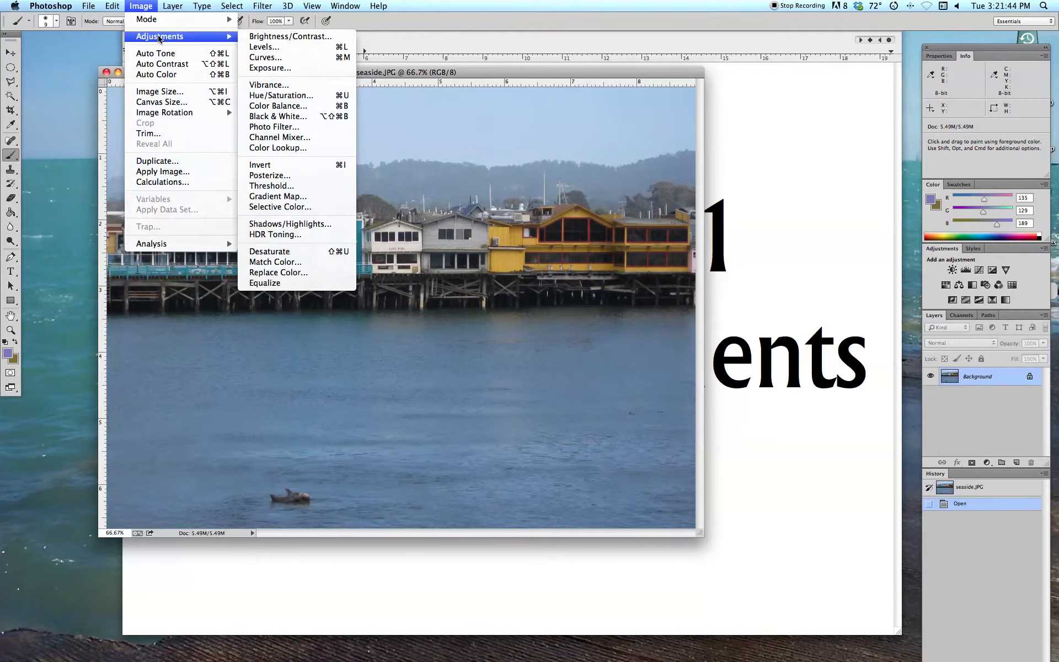
{"action": "left_click", "coordinate": [271, 176]}
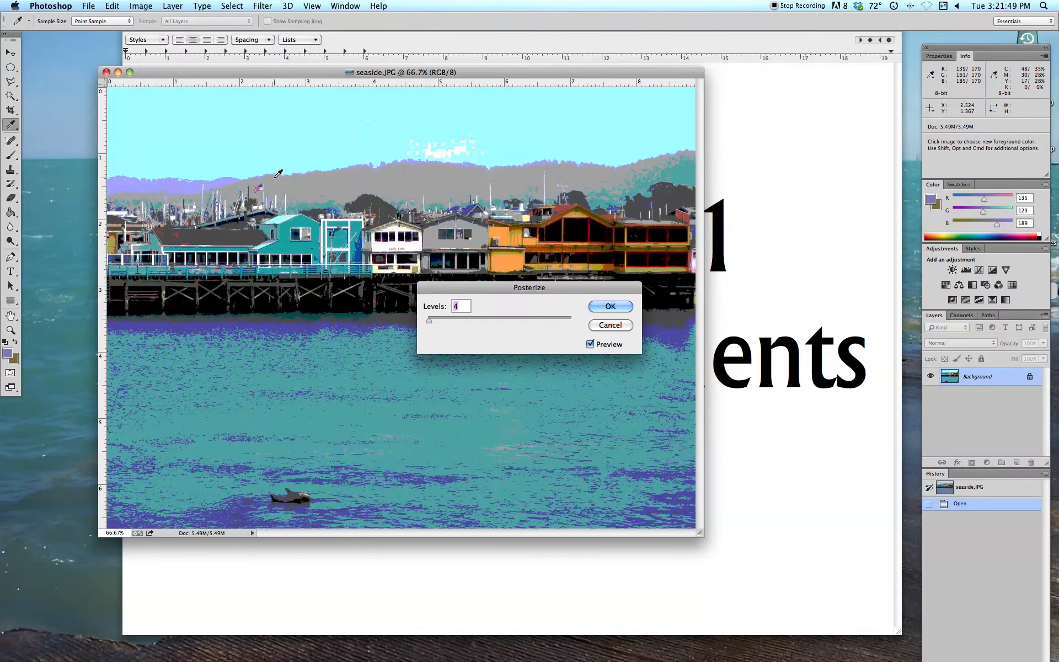
{"action": "left_click_drag", "start_coordinate": [470, 286], "coordinate": [633, 367]}
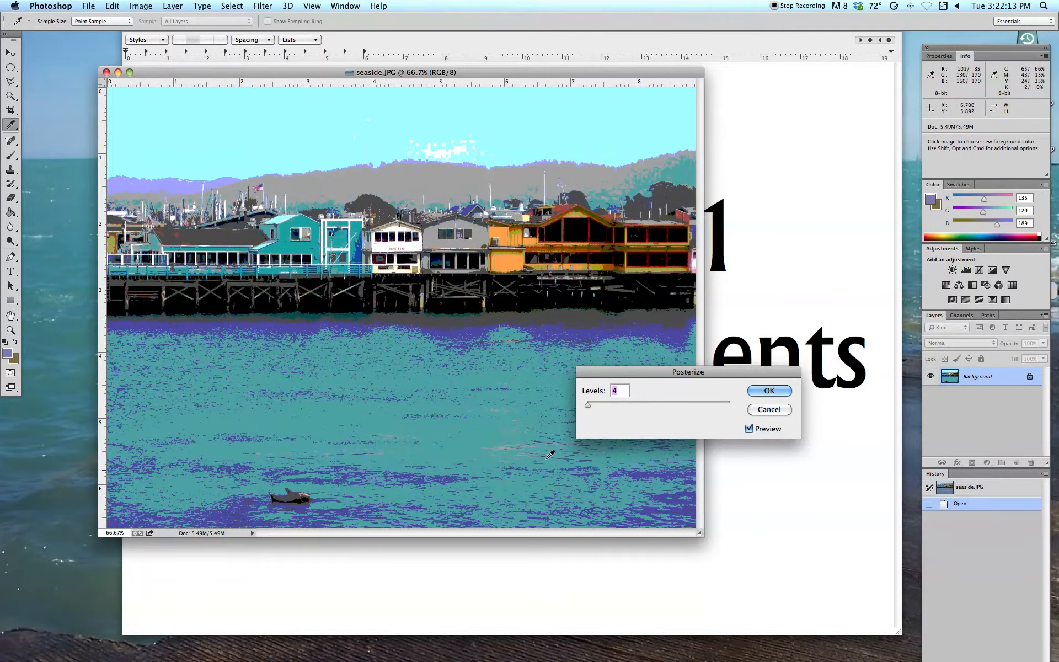
{"action": "key", "text": "Down"}
{"action": "key", "text": "Down"}
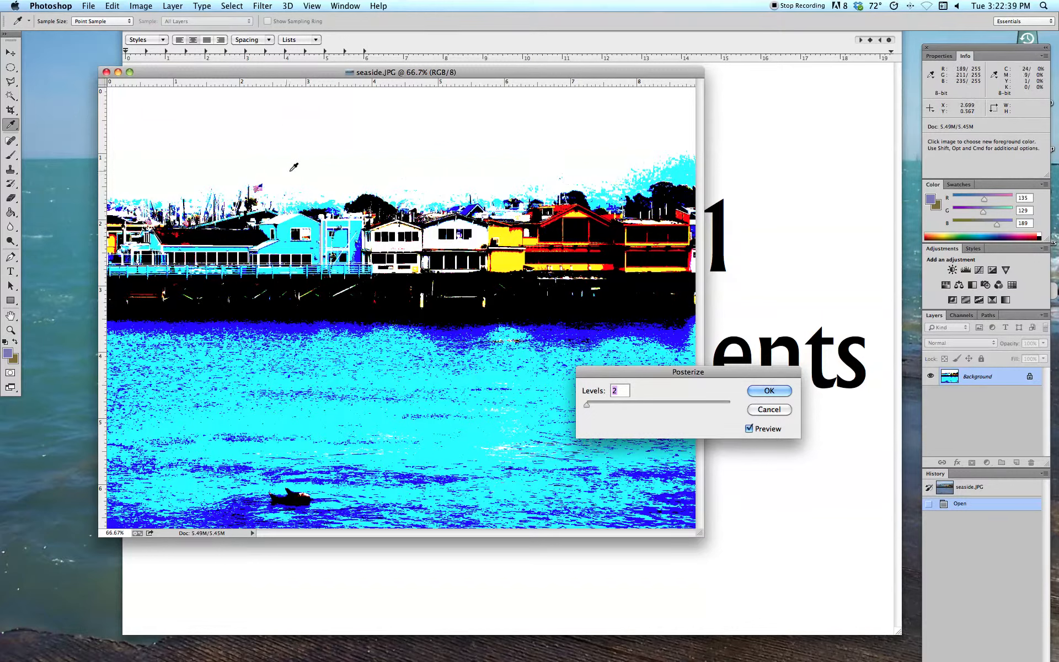
Raise the Posterize levels gradually to 49 and on to the maximum of 255.
{"action": "key", "text": "Up"}
{"action": "key", "text": "Up"}
{"action": "key", "text": "Up"}
{"action": "key", "text": "Up"}
{"action": "key", "text": "Up"}
{"action": "key", "text": "Up"}
{"action": "key", "text": "Up"}
{"action": "key", "text": "Up"}
{"action": "key", "text": "Up"}
{"action": "key", "text": "Up"}
{"action": "key", "text": "Up"}
{"action": "key", "text": "Up"}
{"action": "key", "text": "Up"}
{"action": "key", "text": "Up"}
{"action": "key", "text": "Up"}
{"action": "key", "text": "Up"}
{"action": "key", "text": "Up"}
{"action": "key", "text": "Up"}
{"action": "key", "text": "Up"}
{"action": "key", "text": "Up"}
{"action": "key", "text": "Up"}
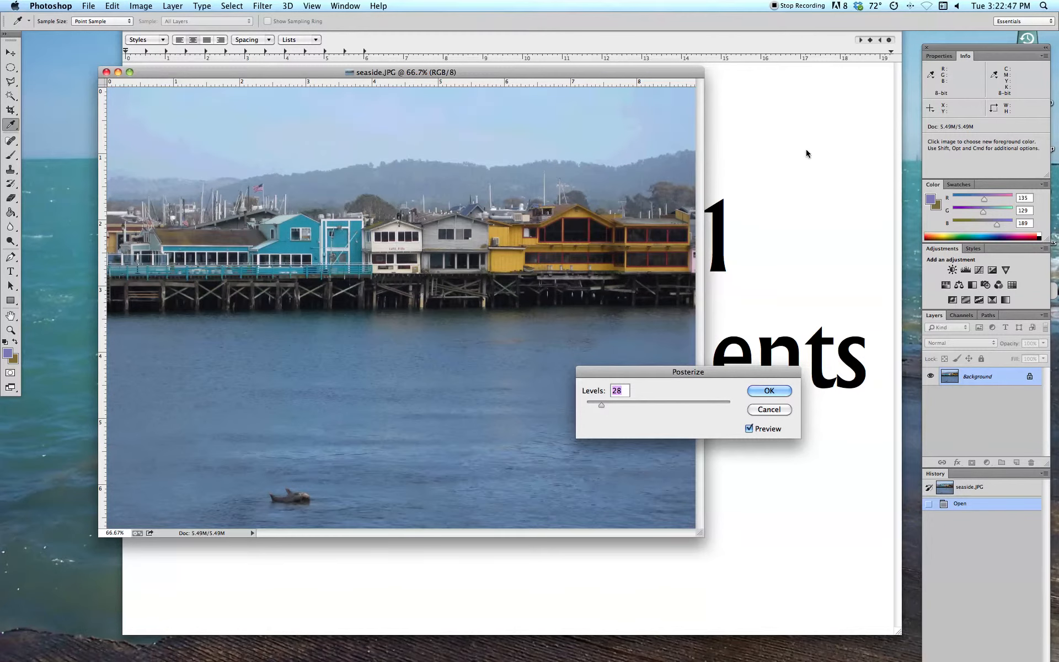
{"action": "key", "text": "Up"}
{"action": "key", "text": "Up"}
{"action": "key", "text": "Up"}
{"action": "key", "text": "Up"}
{"action": "key", "text": "Up"}
{"action": "key", "text": "Up"}
{"action": "key", "text": "Up"}
{"action": "key", "text": "Up"}
{"action": "key", "text": "Up"}
{"action": "key", "text": "Up"}
{"action": "key", "text": "Up"}
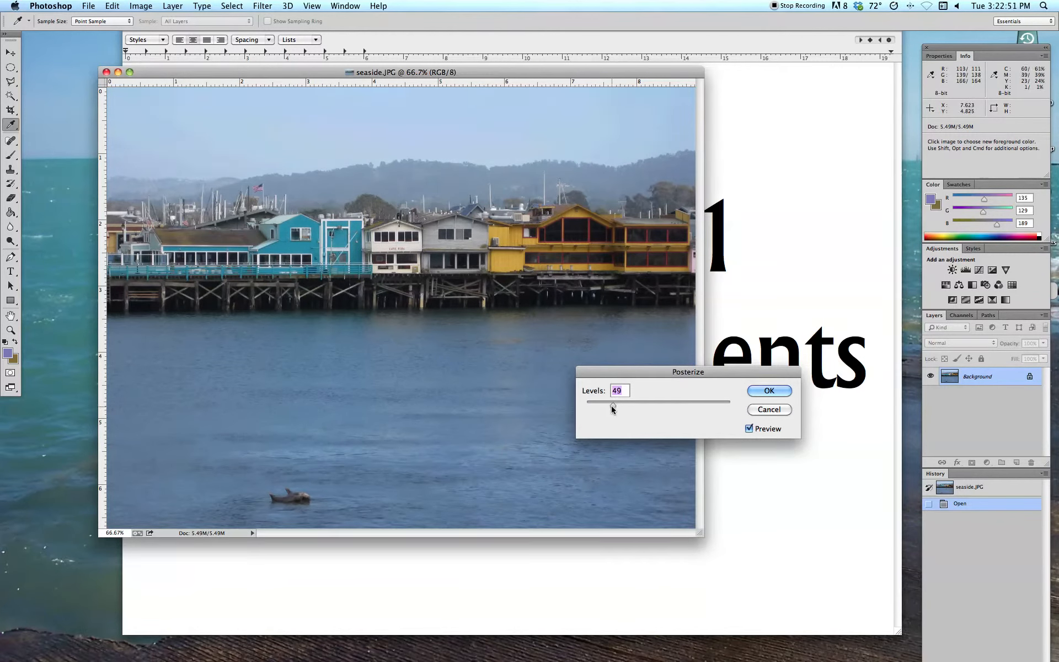
{"action": "left_click_drag", "start_coordinate": [620, 404], "coordinate": [732, 405]}
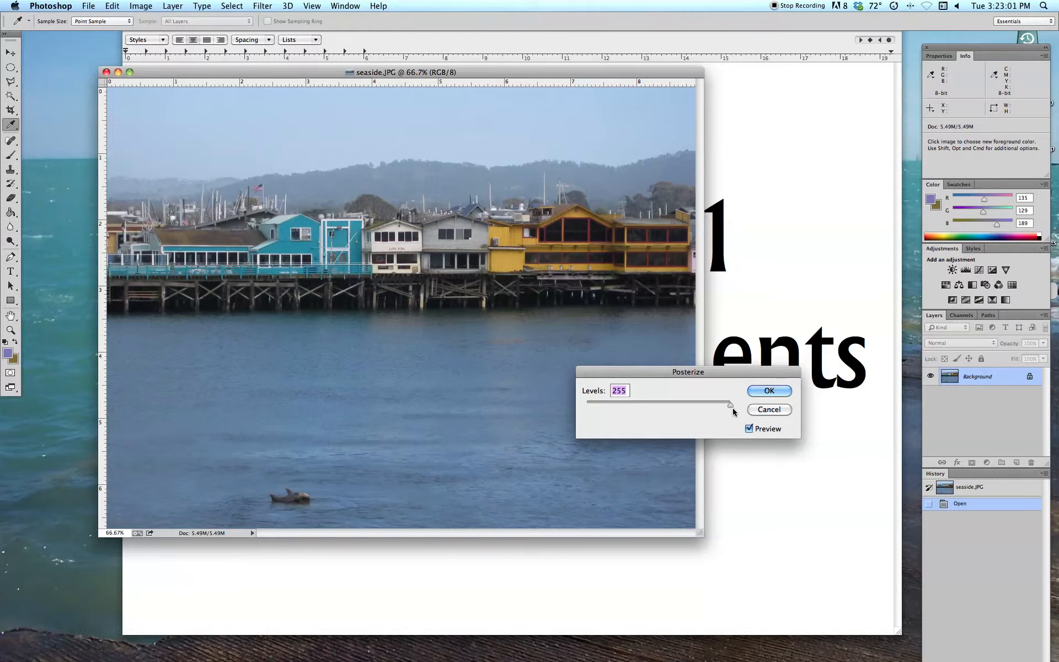
Lower the Posterize levels to 16 and step them down to 2.
{"action": "left_click_drag", "start_coordinate": [731, 405], "coordinate": [593, 406]}
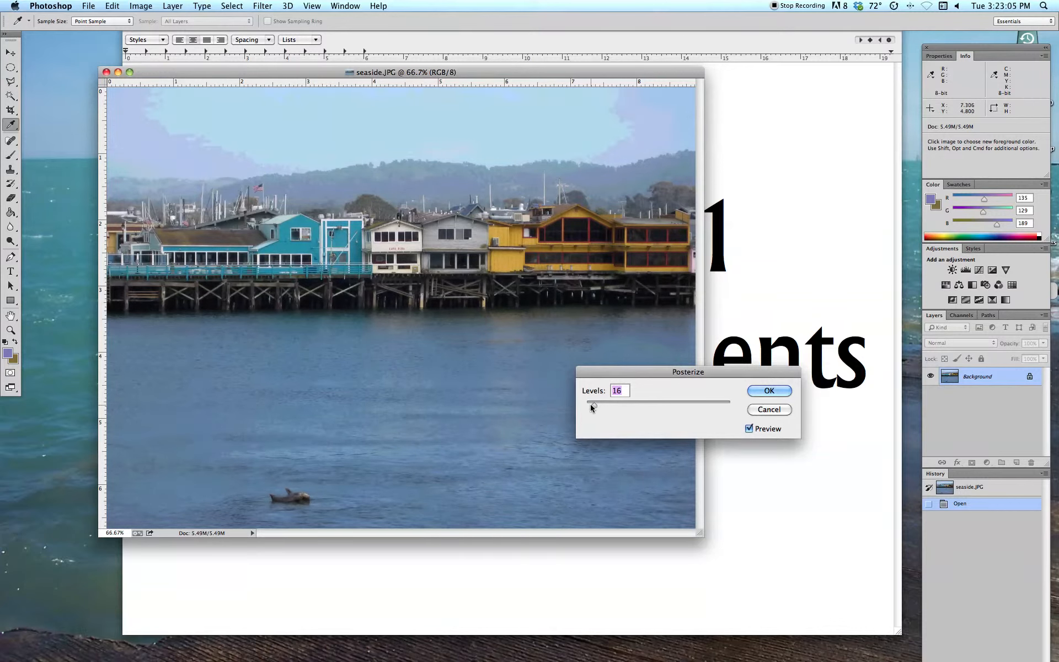
{"action": "key", "text": "Down"}
{"action": "key", "text": "Down"}
{"action": "key", "text": "Down"}
{"action": "key", "text": "Down"}
{"action": "key", "text": "Down"}
{"action": "key", "text": "Down"}
{"action": "key", "text": "Down"}
{"action": "key", "text": "Down"}
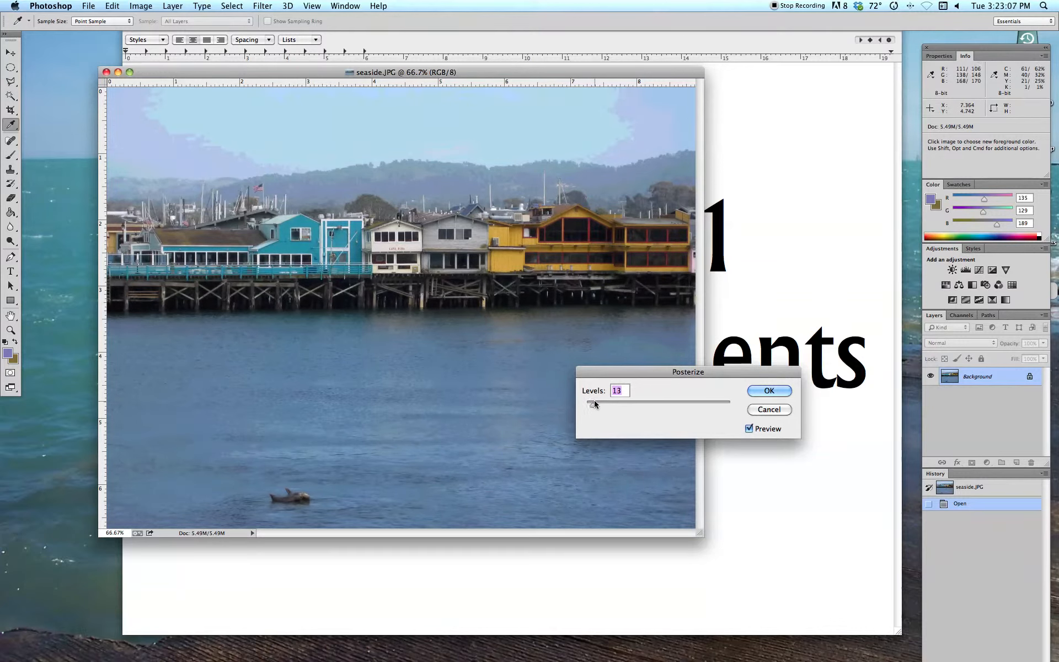
{"action": "key", "text": "Down"}
{"action": "key", "text": "Down"}
{"action": "key", "text": "Down"}
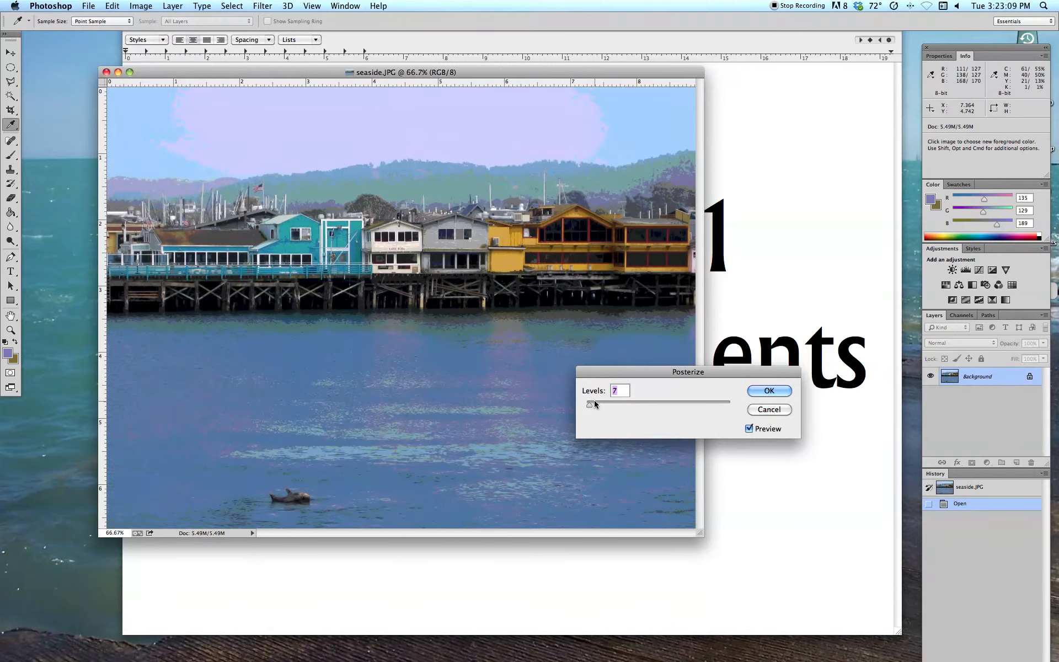
{"action": "key", "text": "Down"}
{"action": "key", "text": "Down"}
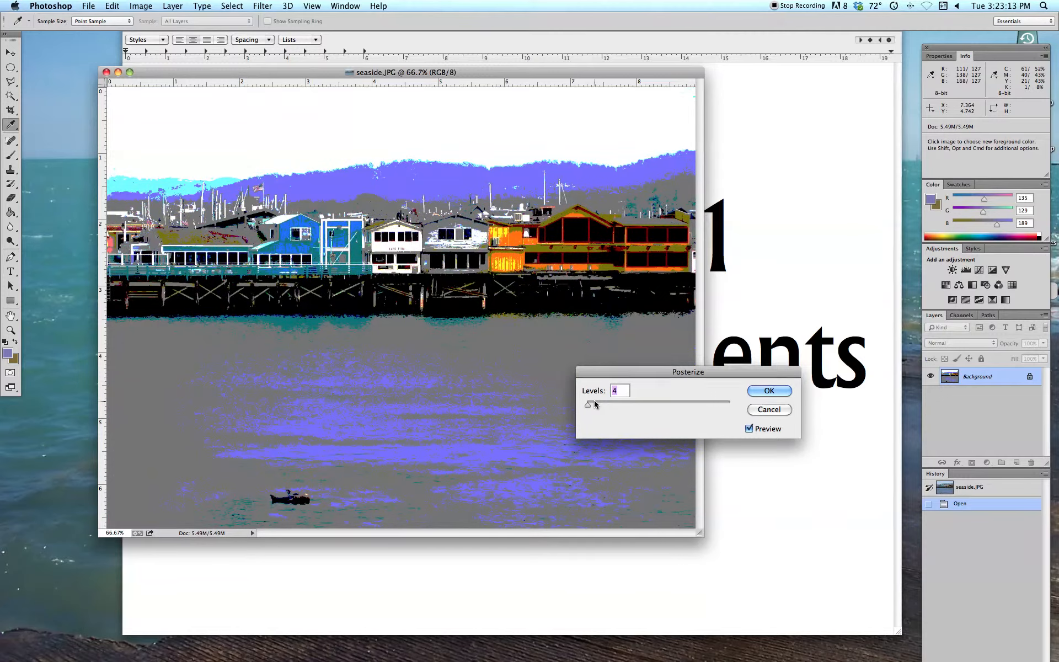
{"action": "key", "text": "Down"}
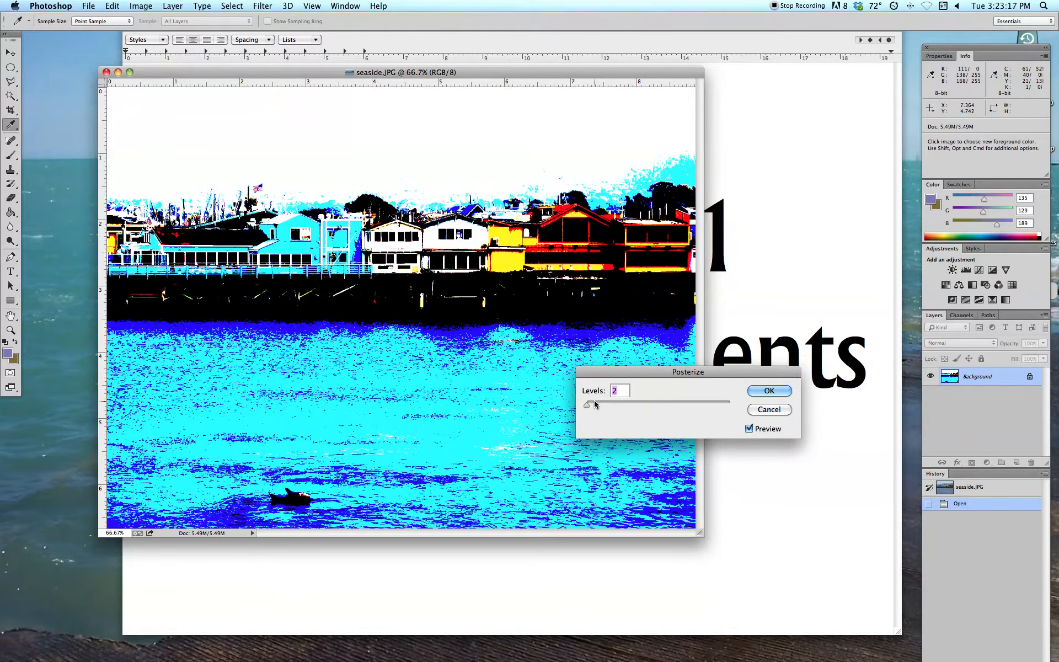
Preview Posterize at 4 levels, and cancel the adjustment.
{"action": "key", "text": "Up"}
{"action": "key", "text": "Up"}
{"action": "key", "text": "Up"}
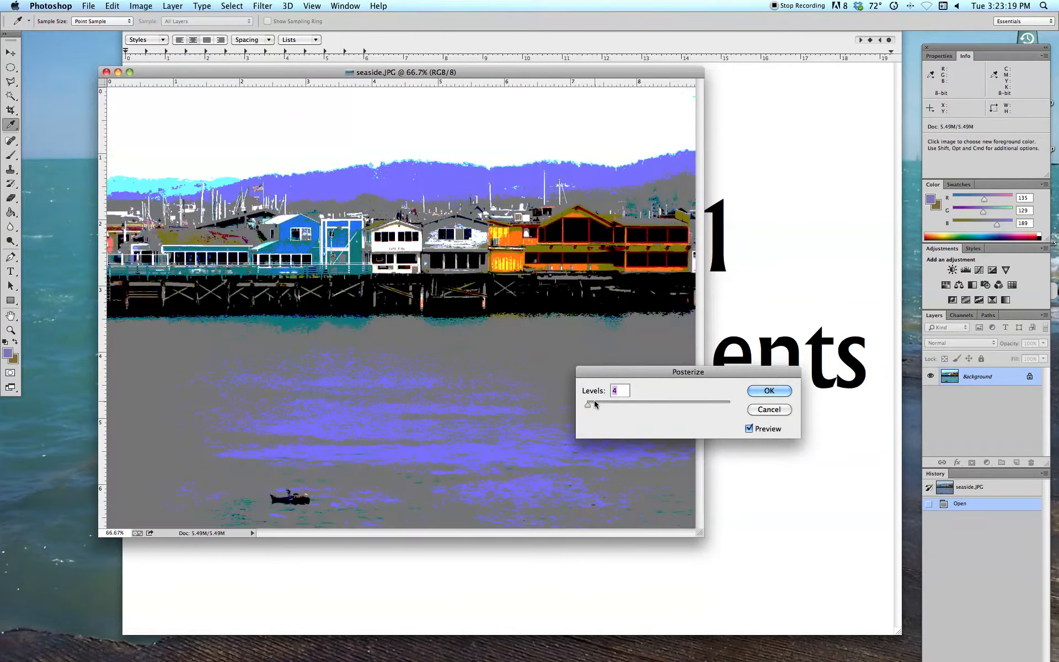
{"action": "left_click", "coordinate": [767, 411]}
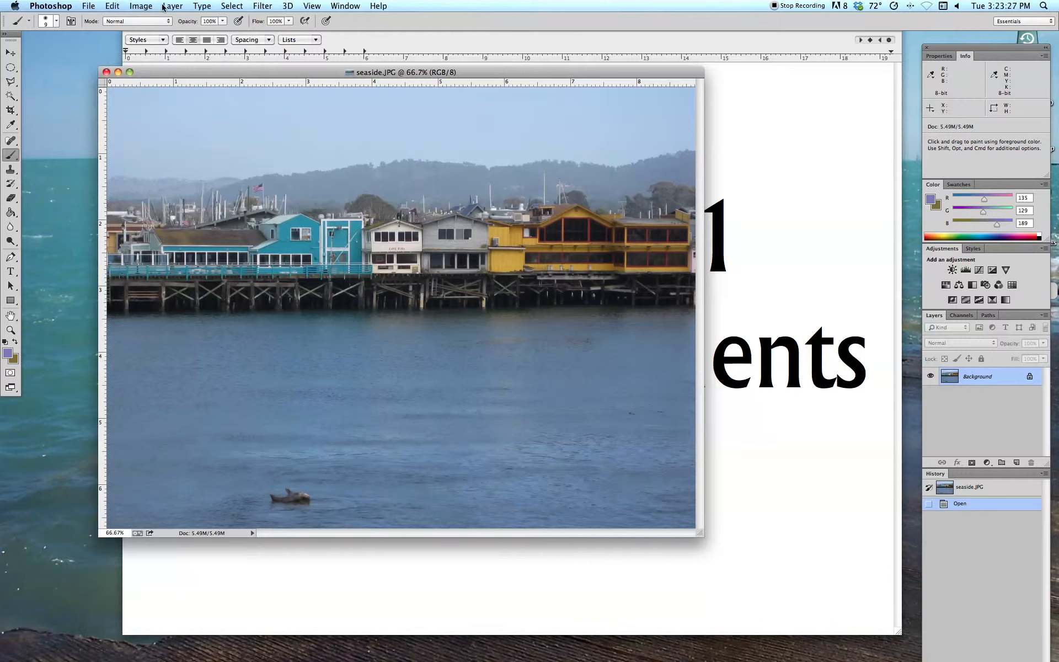
Start a Photo Filter adjustment on the image with the Red filter at 80% density.
{"action": "left_click", "coordinate": [134, 5]}
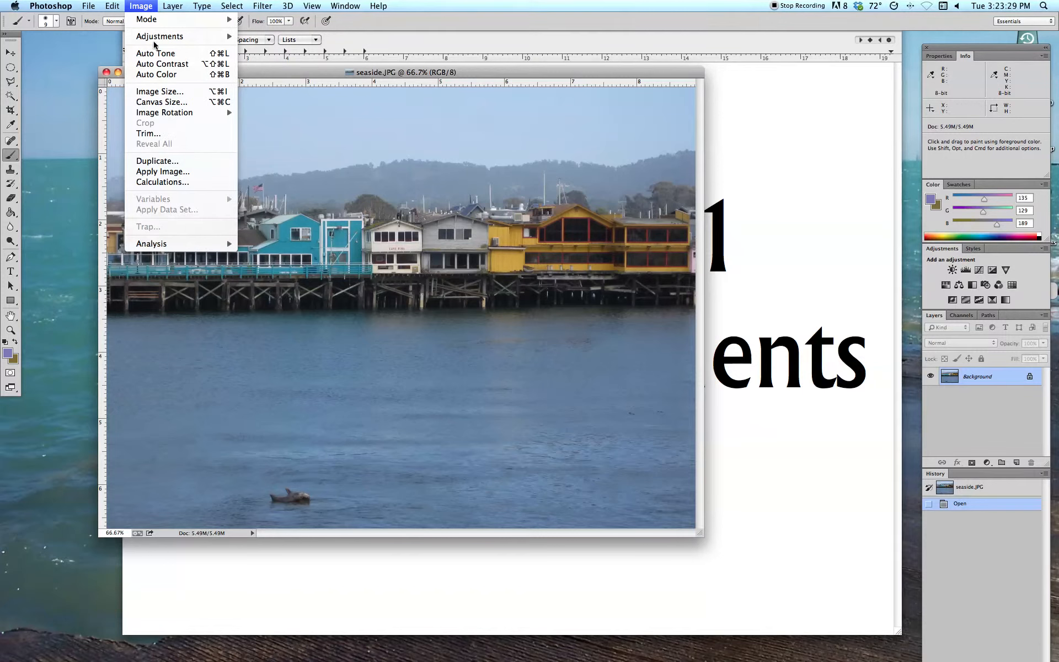
{"action": "mouse_move", "coordinate": [156, 37]}
{"action": "left_click", "coordinate": [273, 127]}
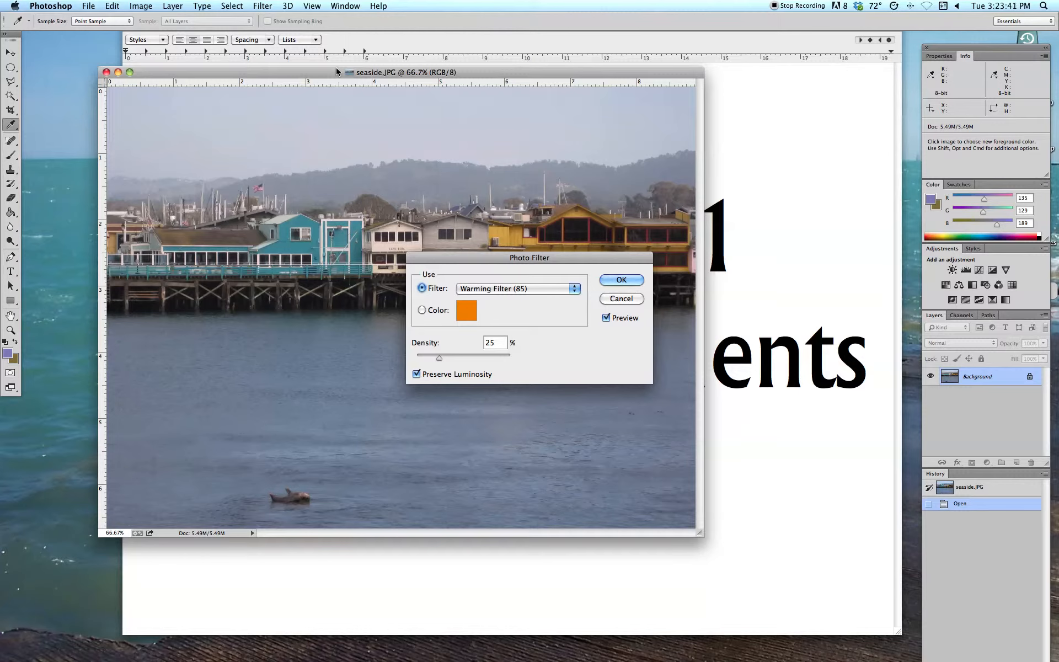
{"action": "left_click_drag", "start_coordinate": [466, 257], "coordinate": [629, 222]}
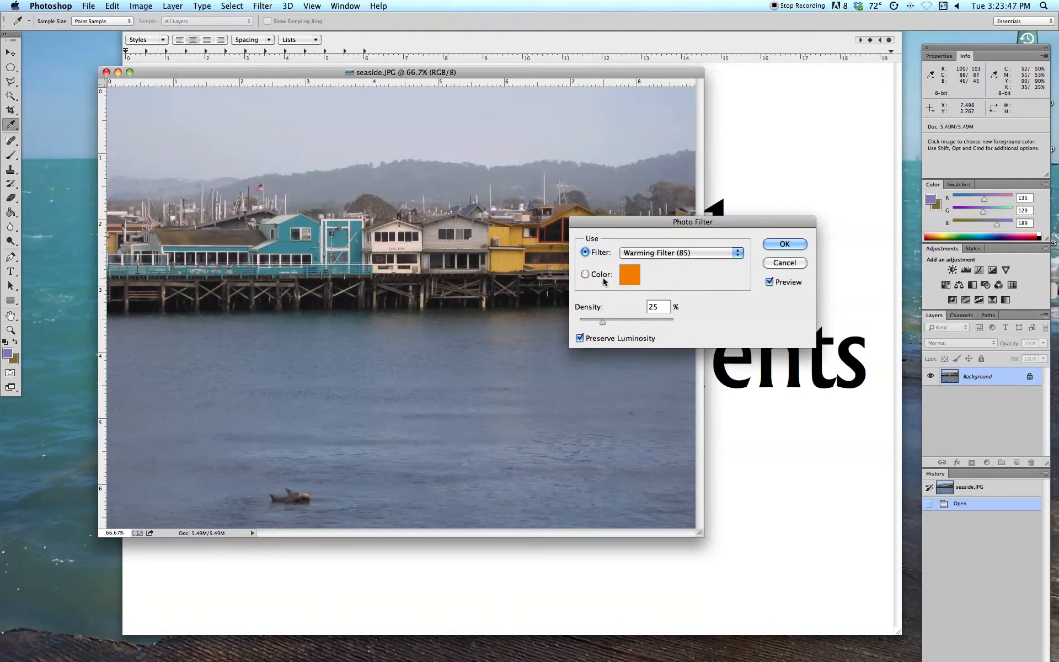
{"action": "left_click", "coordinate": [666, 252]}
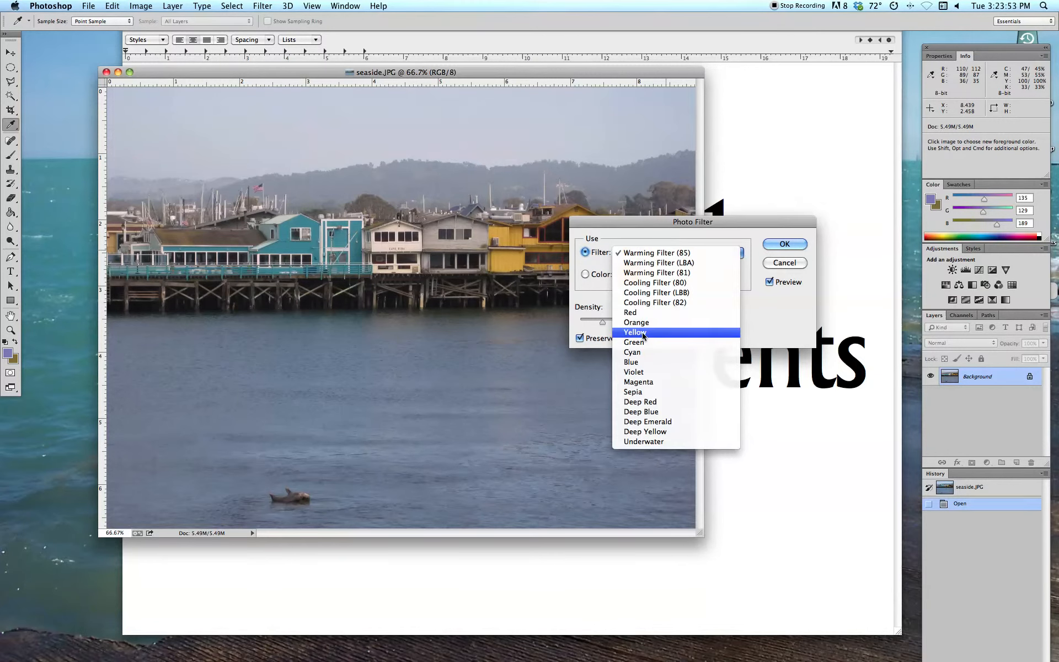
{"action": "left_click", "coordinate": [633, 314]}
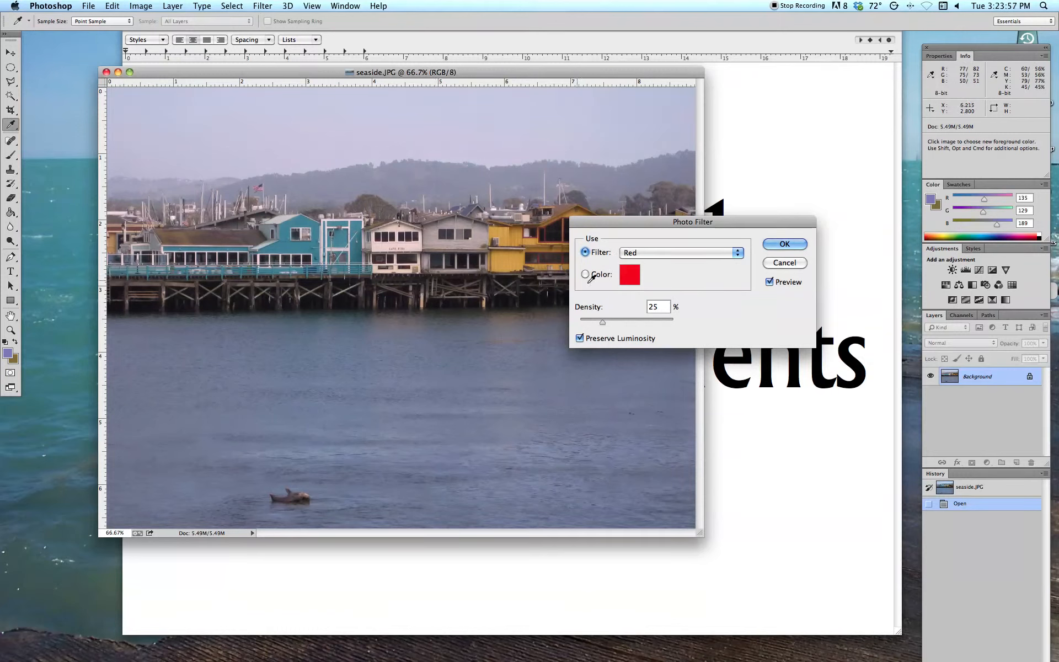
{"action": "left_click_drag", "start_coordinate": [603, 325], "coordinate": [655, 324]}
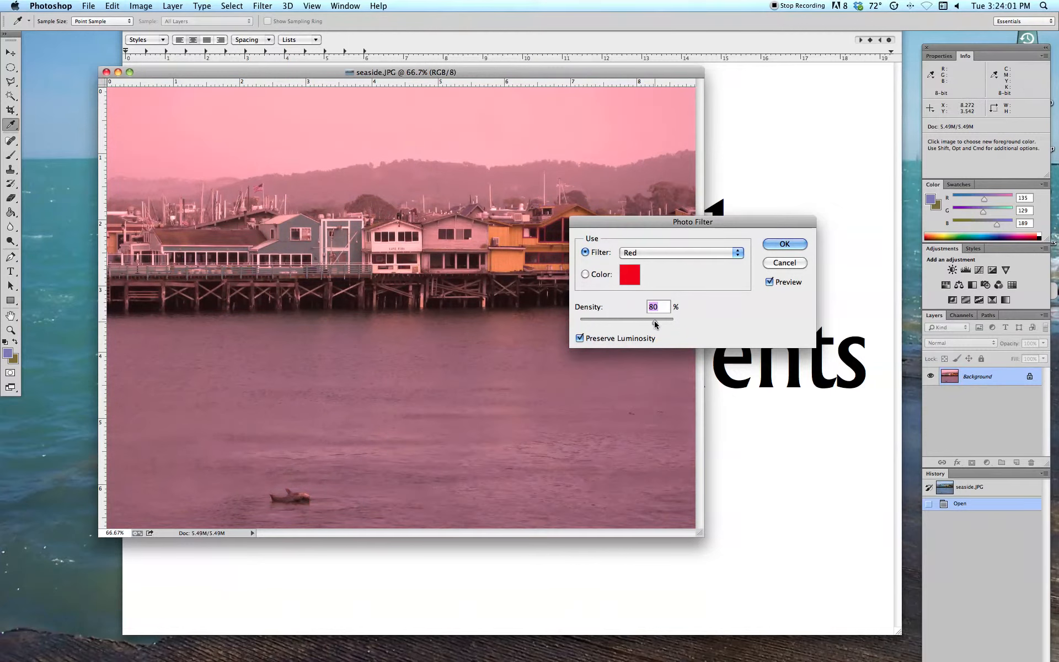
Switch the photo filter to Green and set its density to 52%.
{"action": "left_click", "coordinate": [656, 253]}
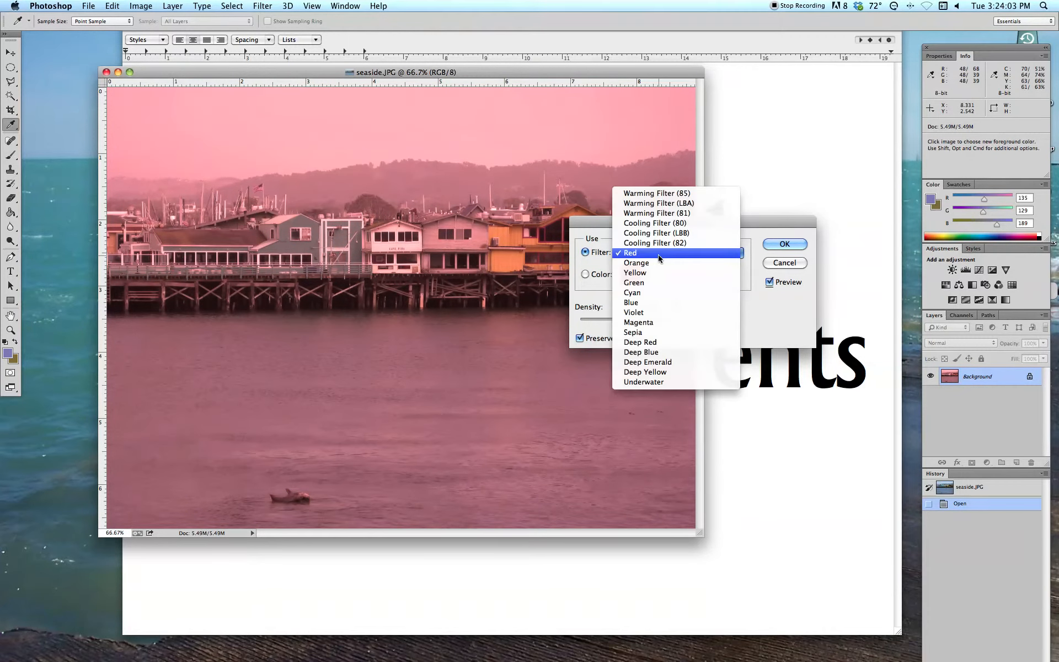
{"action": "left_click", "coordinate": [655, 282]}
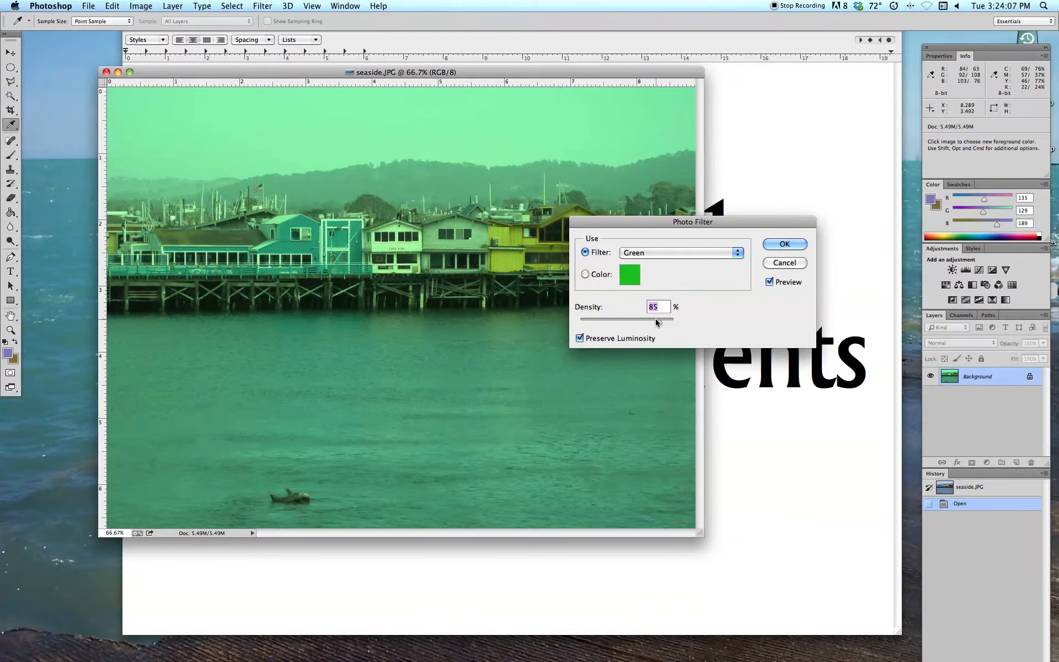
{"action": "left_click_drag", "start_coordinate": [660, 325], "coordinate": [628, 322]}
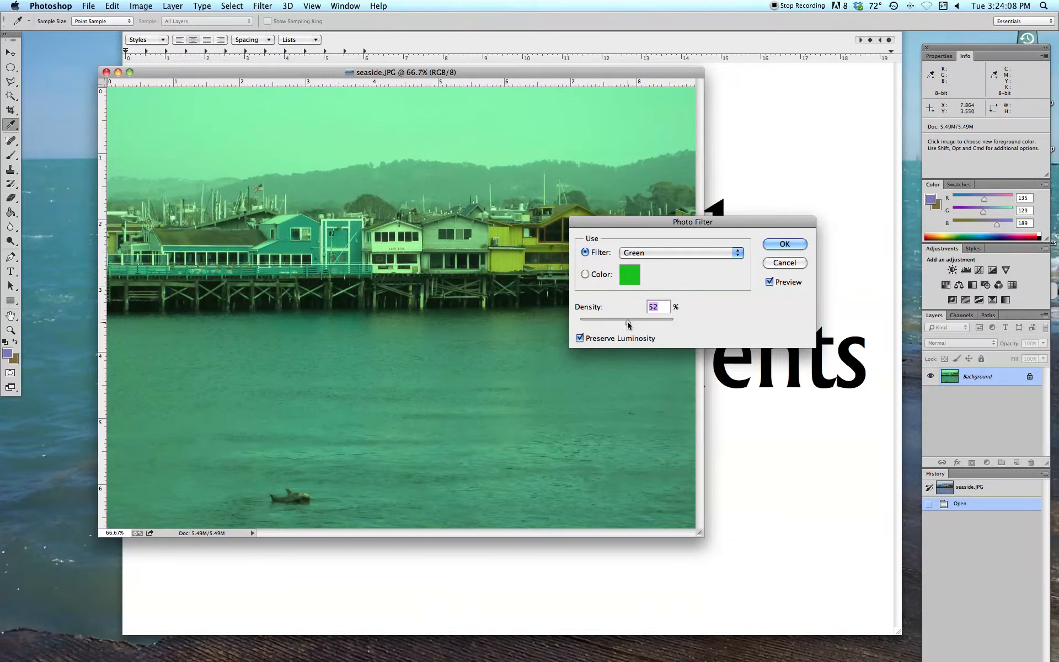
Preview the Blue photo filter, and switch to Sepia at 100% density.
{"action": "left_click", "coordinate": [654, 256]}
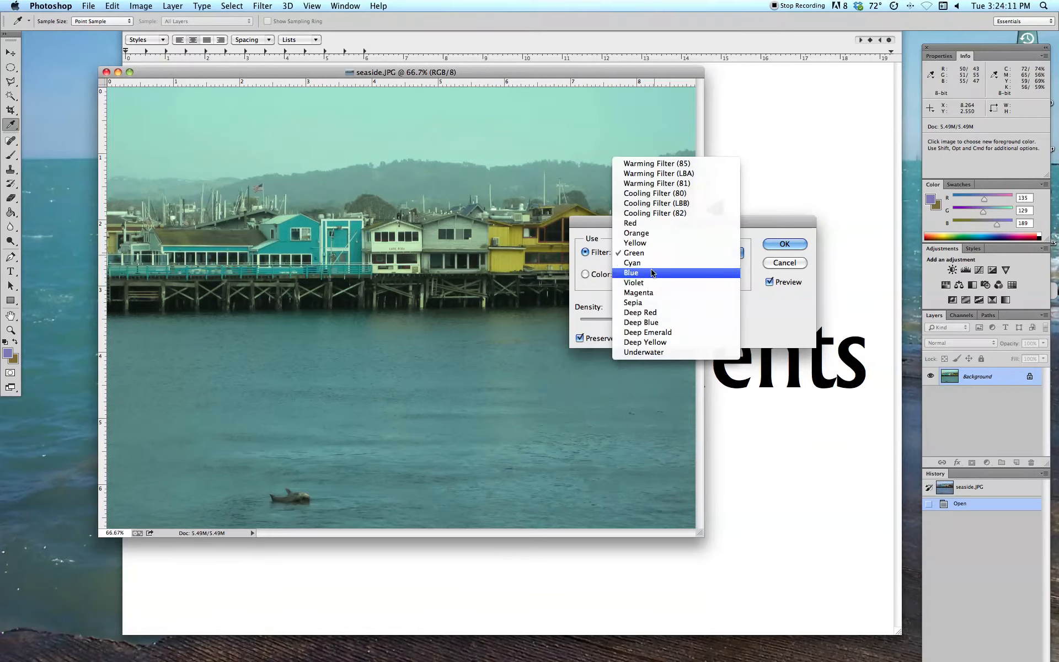
{"action": "left_click", "coordinate": [653, 272]}
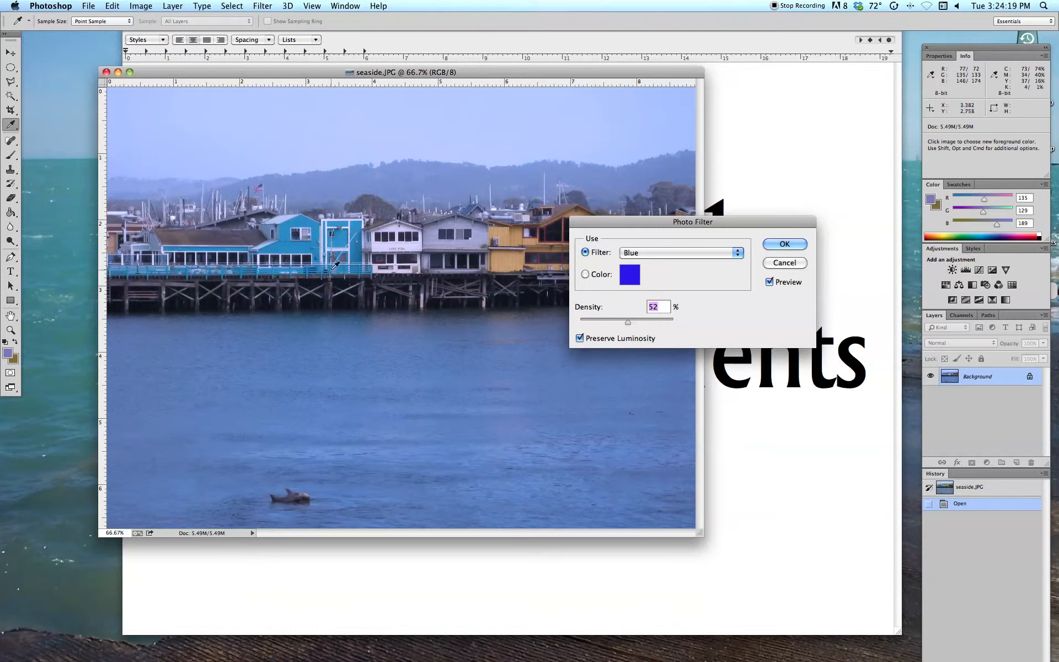
{"action": "left_click", "coordinate": [651, 254]}
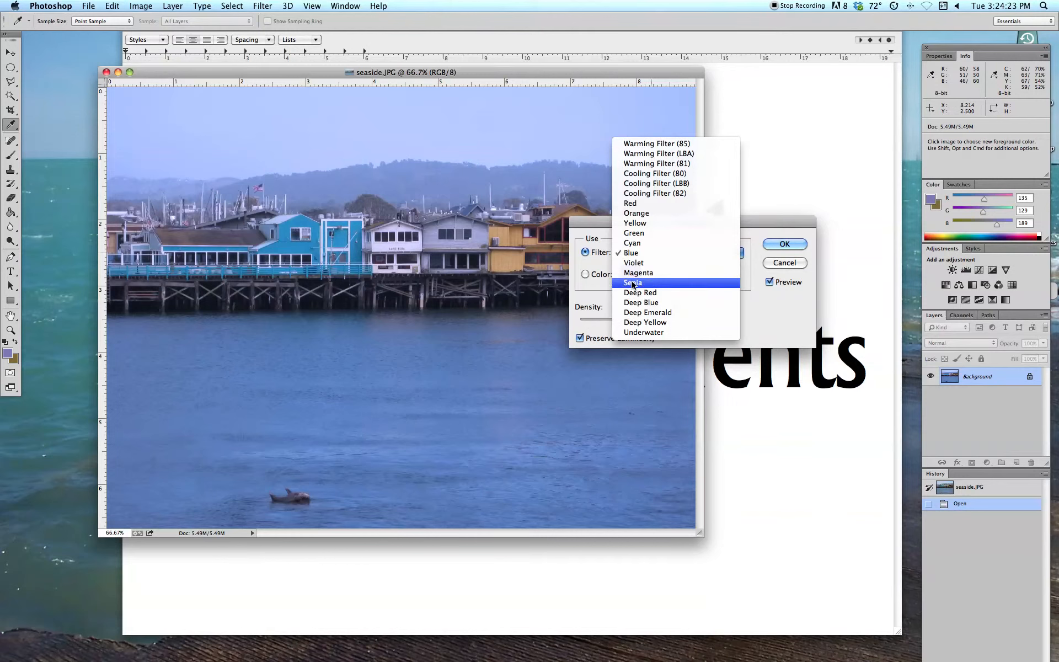
{"action": "left_click", "coordinate": [633, 283]}
{"action": "left_click_drag", "start_coordinate": [628, 323], "coordinate": [673, 323]}
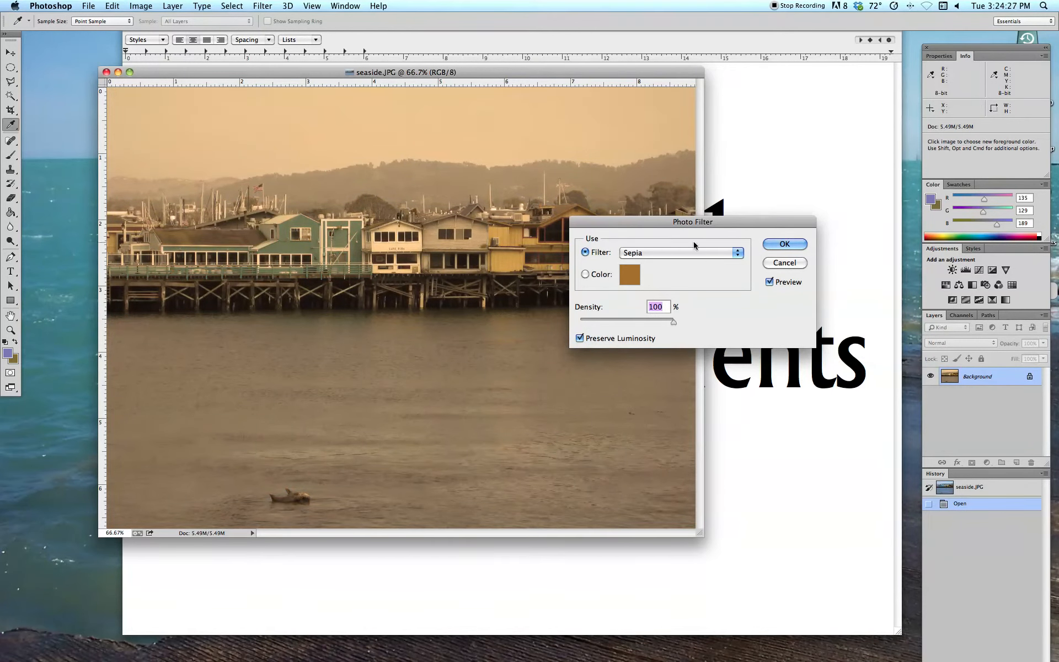
Change the photo filter to Deep Emerald and set its density to 33%.
{"action": "left_click_drag", "start_coordinate": [686, 222], "coordinate": [673, 440]}
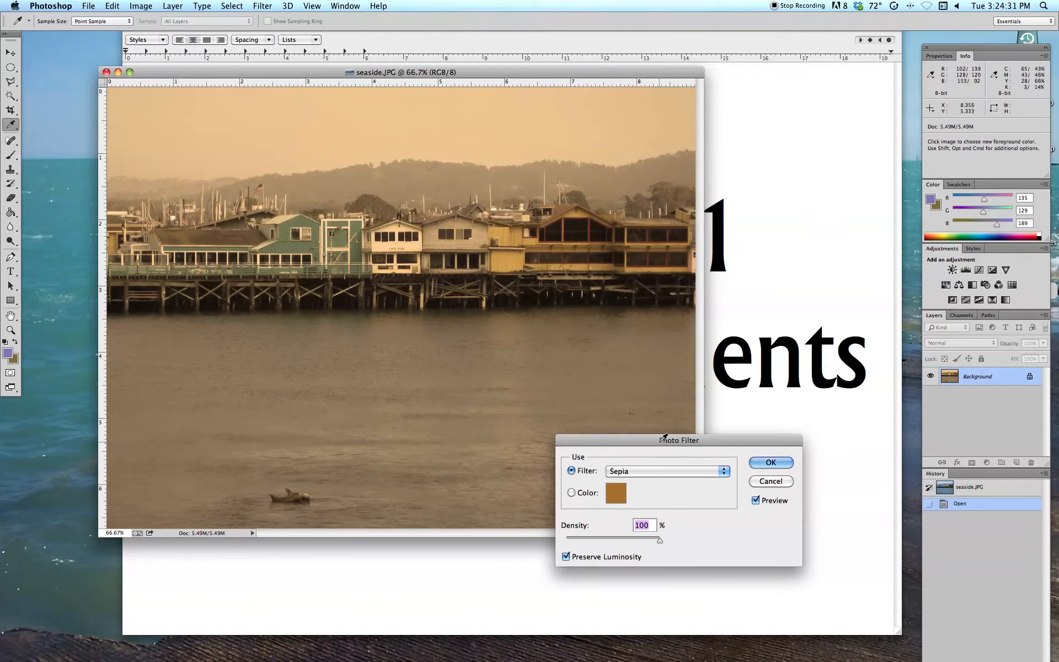
{"action": "left_click_drag", "start_coordinate": [678, 440], "coordinate": [673, 315]}
{"action": "left_click", "coordinate": [630, 346]}
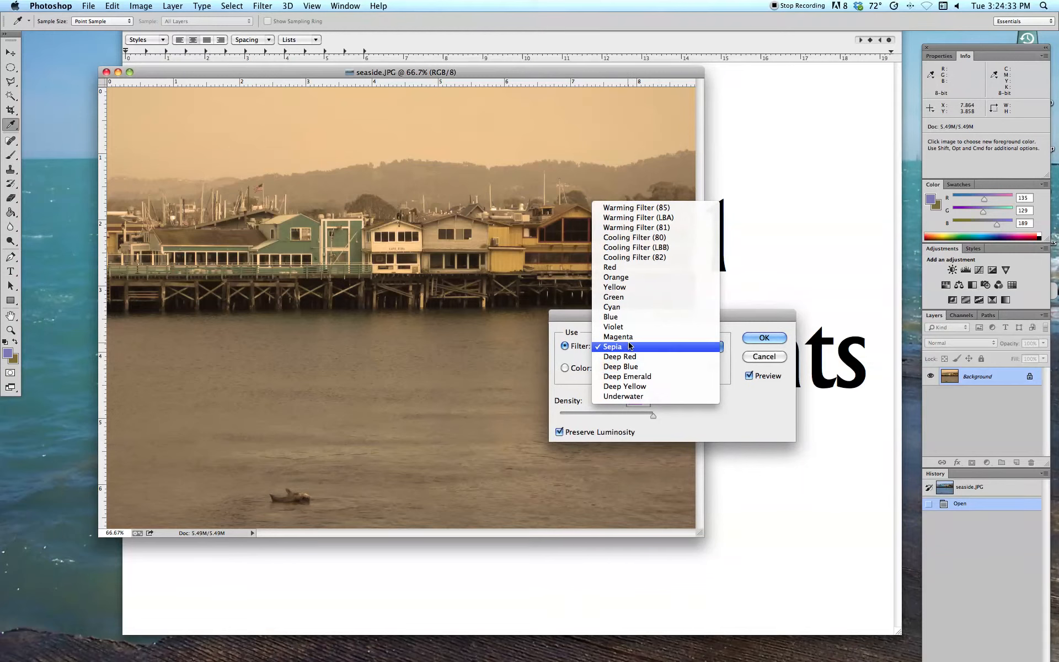
{"action": "left_click", "coordinate": [632, 380]}
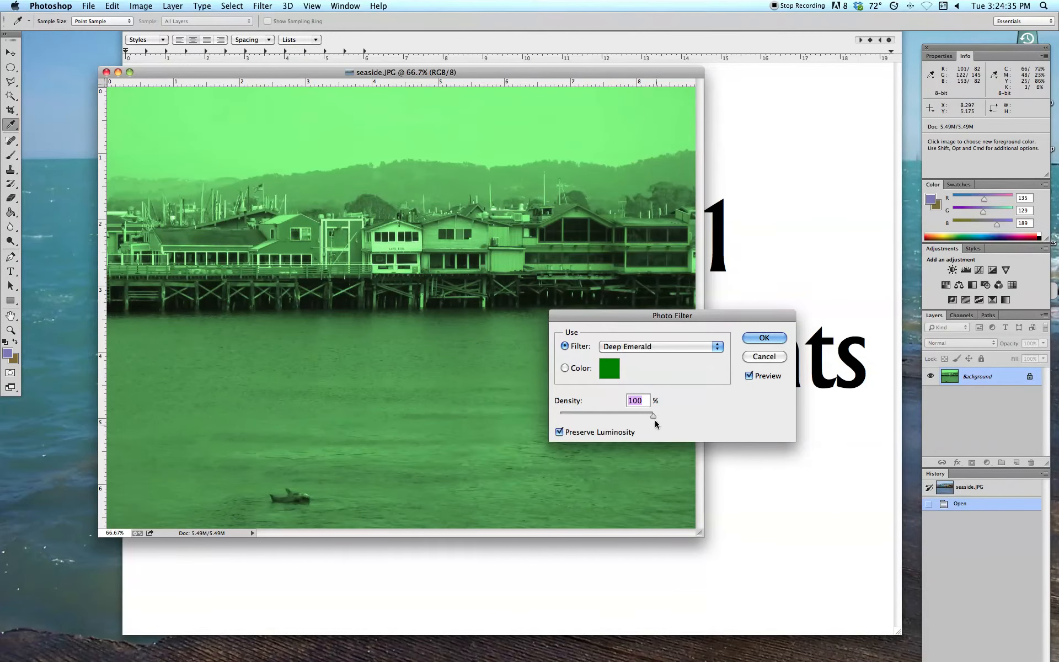
{"action": "left_click_drag", "start_coordinate": [653, 416], "coordinate": [590, 419]}
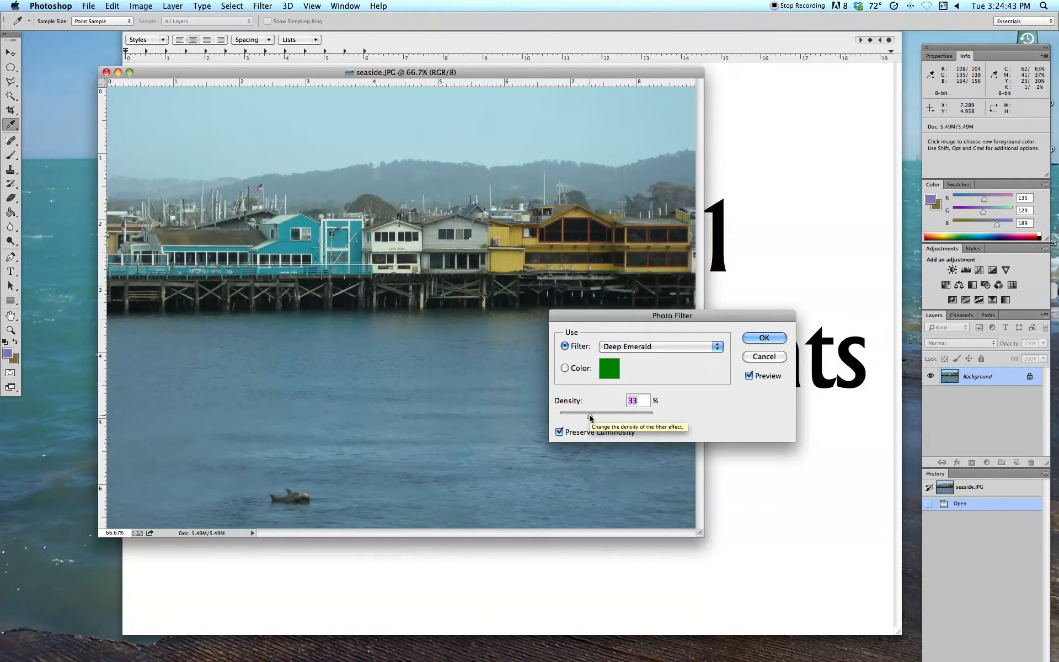
Choose Cooling Filter (82), and set the photo filter to use a custom color instead of a preset.
{"action": "left_click", "coordinate": [661, 346]}
{"action": "left_click", "coordinate": [635, 220]}
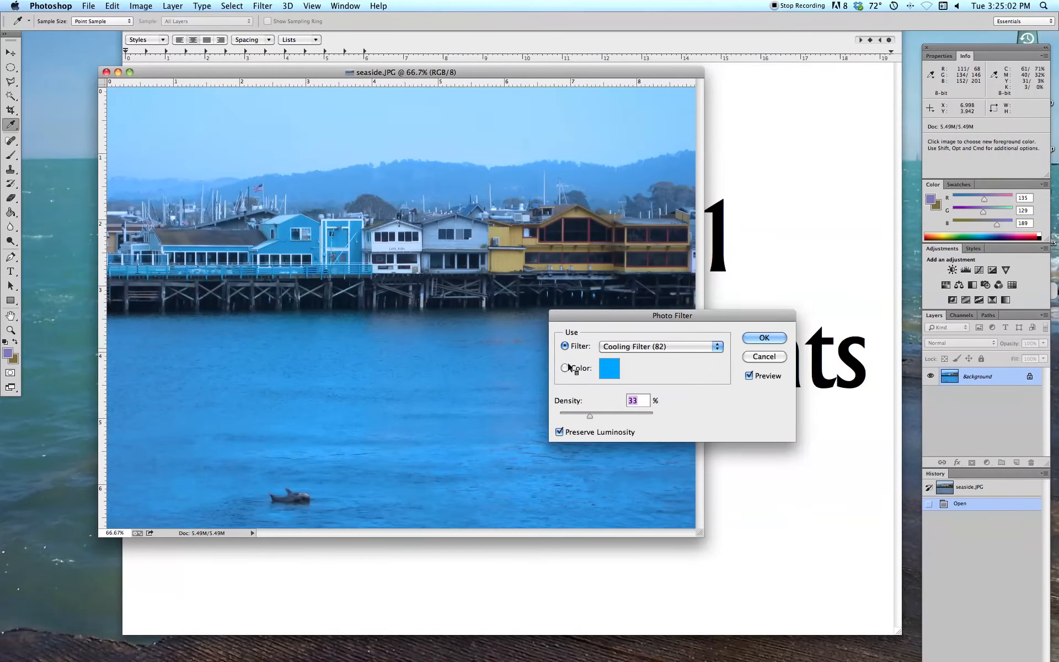
{"action": "left_click", "coordinate": [560, 405]}
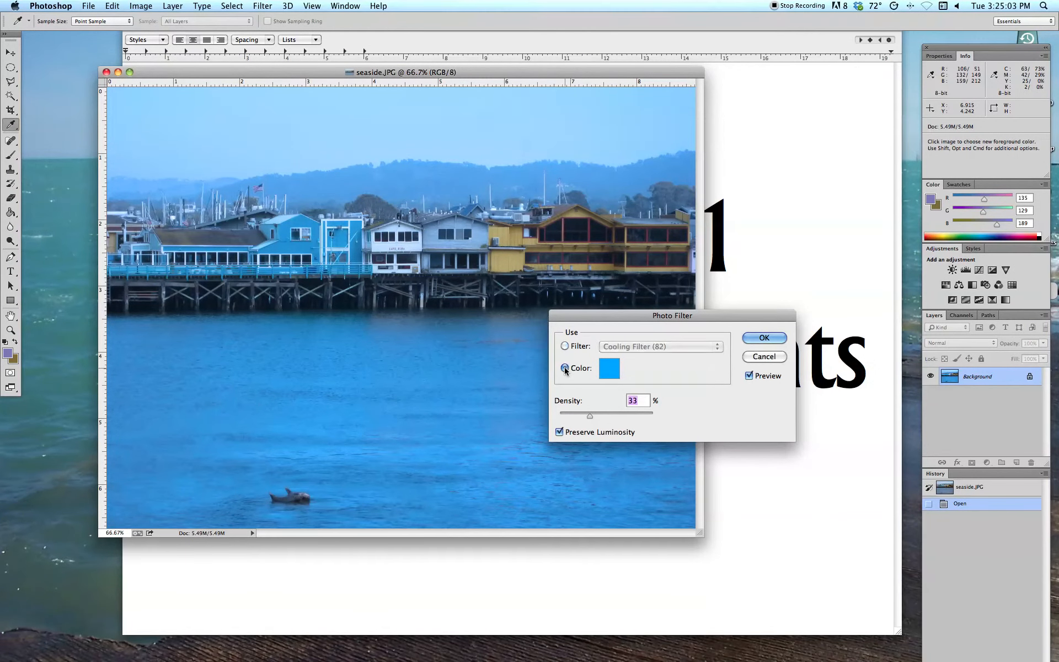
Preview magenta shades as the photo filter's custom color, from muted #ab9aac to vivid #e708ef.
{"action": "left_click", "coordinate": [612, 368]}
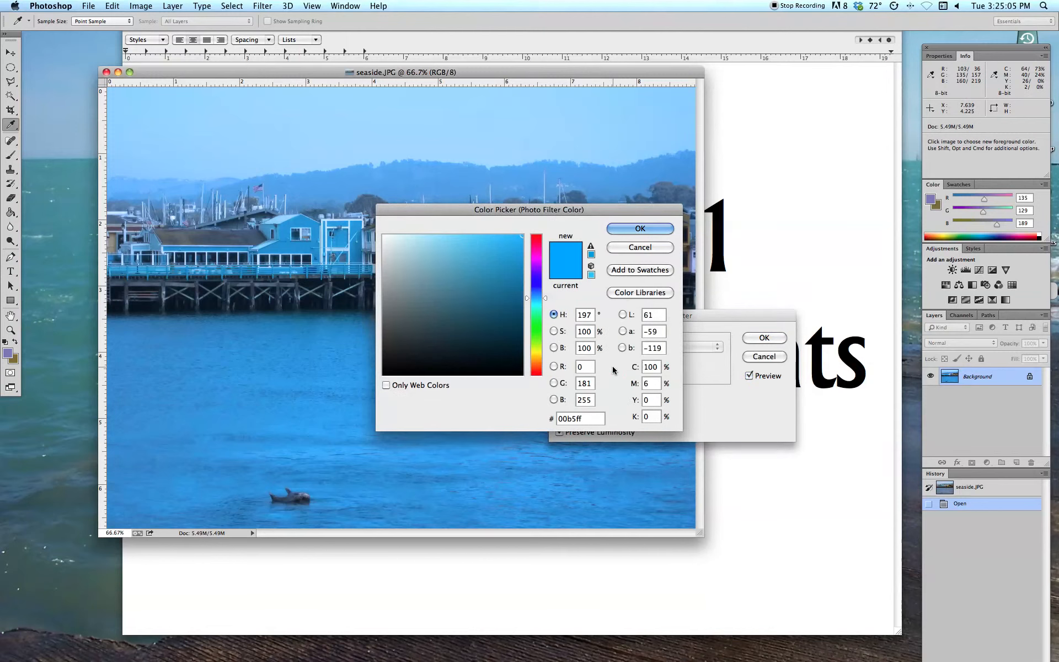
{"action": "left_click", "coordinate": [542, 259]}
{"action": "left_click", "coordinate": [397, 280]}
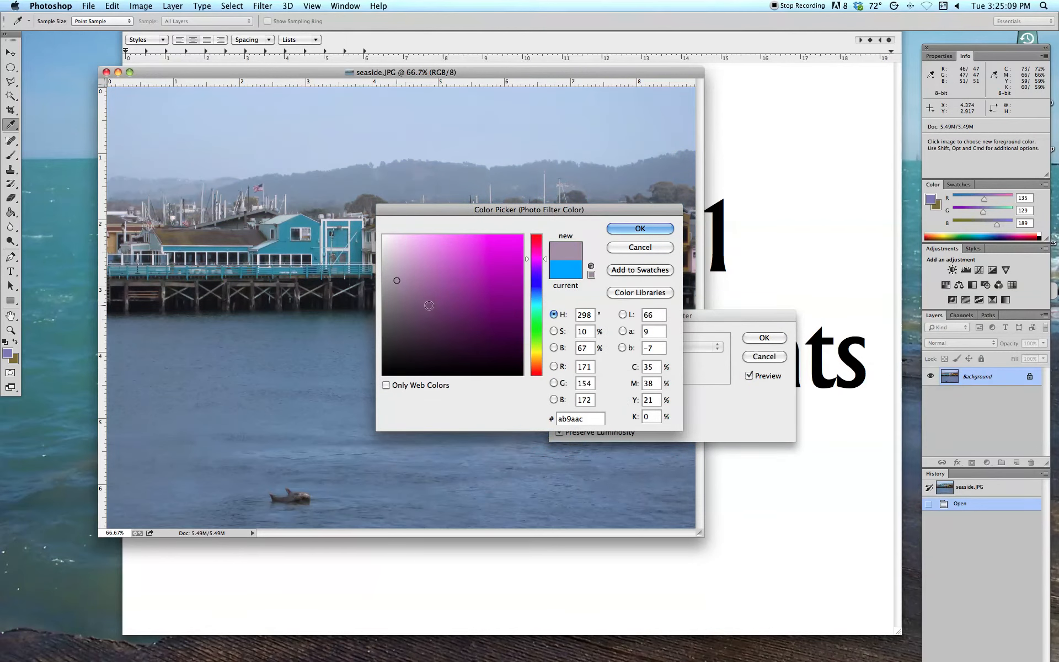
{"action": "left_click", "coordinate": [430, 306]}
{"action": "left_click_drag", "start_coordinate": [495, 264], "coordinate": [518, 244]}
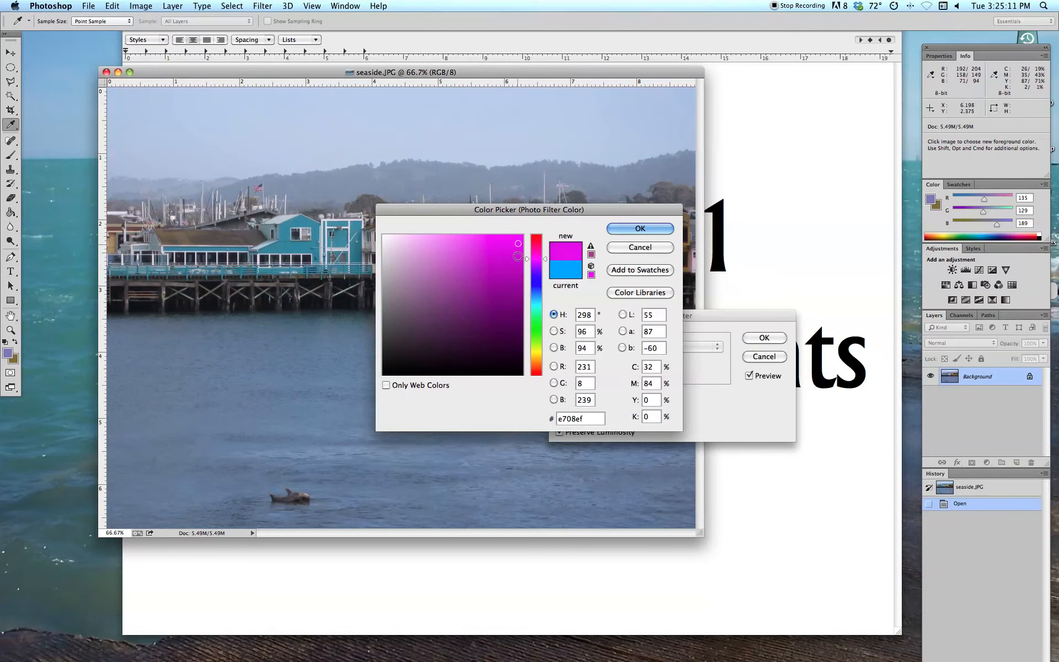
Preview the photo filter with dark green #04773d as custom color at 100% density, and discard the adjustment.
{"action": "left_click", "coordinate": [519, 310]}
{"action": "left_click", "coordinate": [539, 319]}
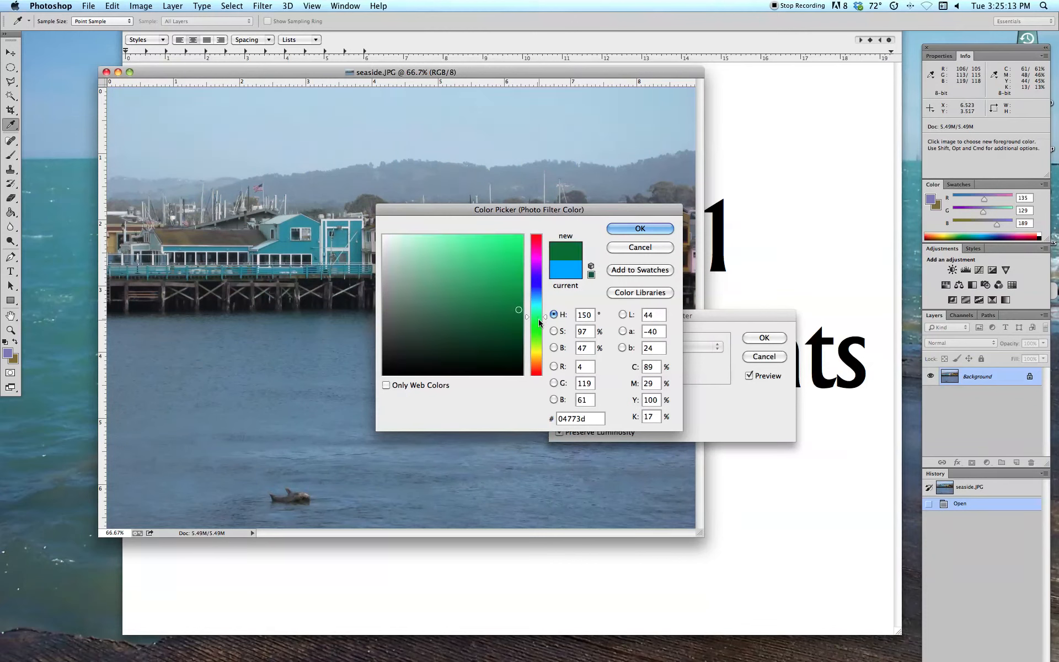
{"action": "left_click", "coordinate": [654, 228]}
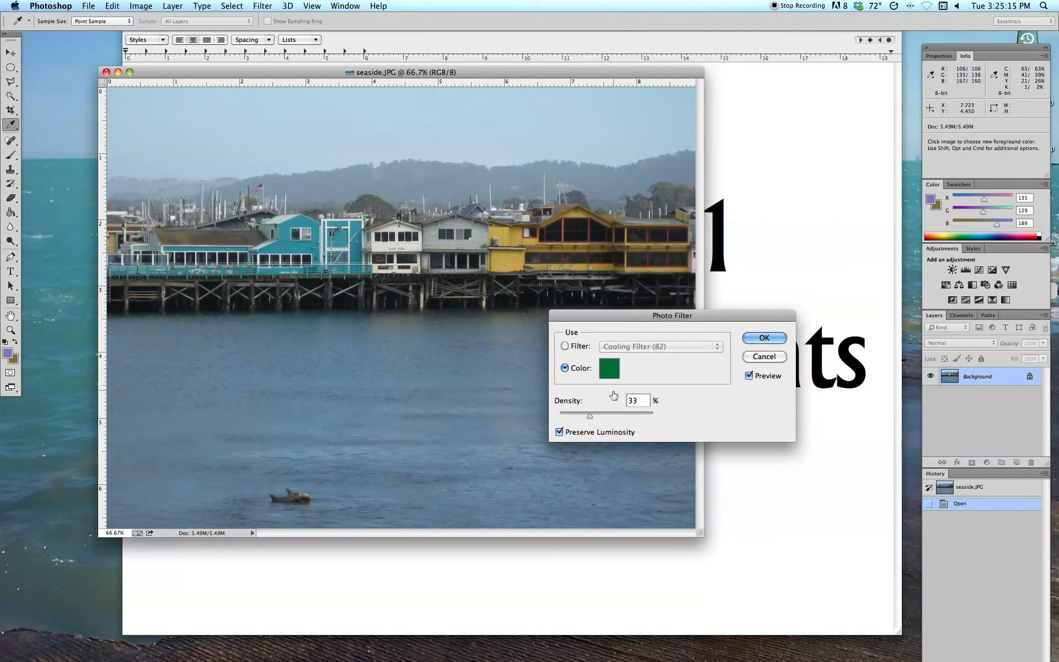
{"action": "left_click_drag", "start_coordinate": [589, 416], "coordinate": [658, 415]}
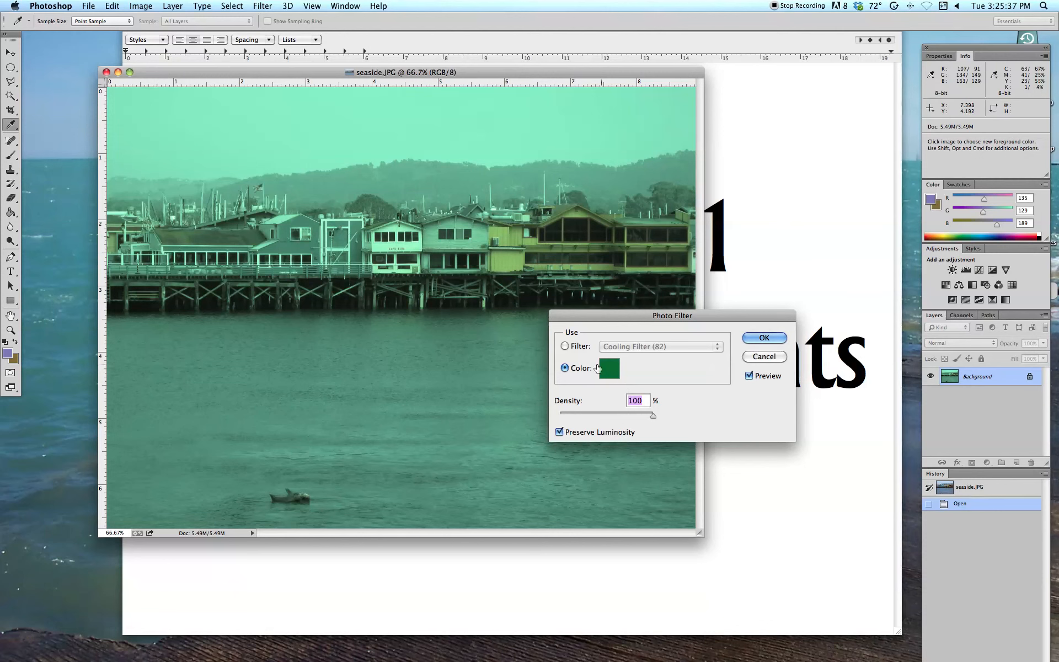
{"action": "left_click", "coordinate": [759, 358]}
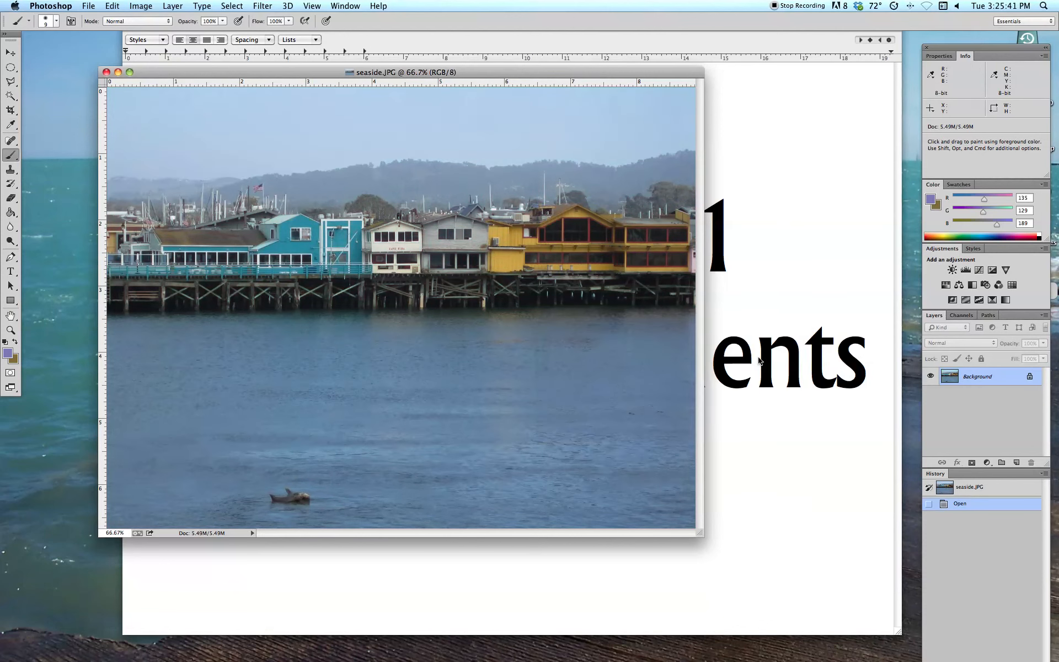